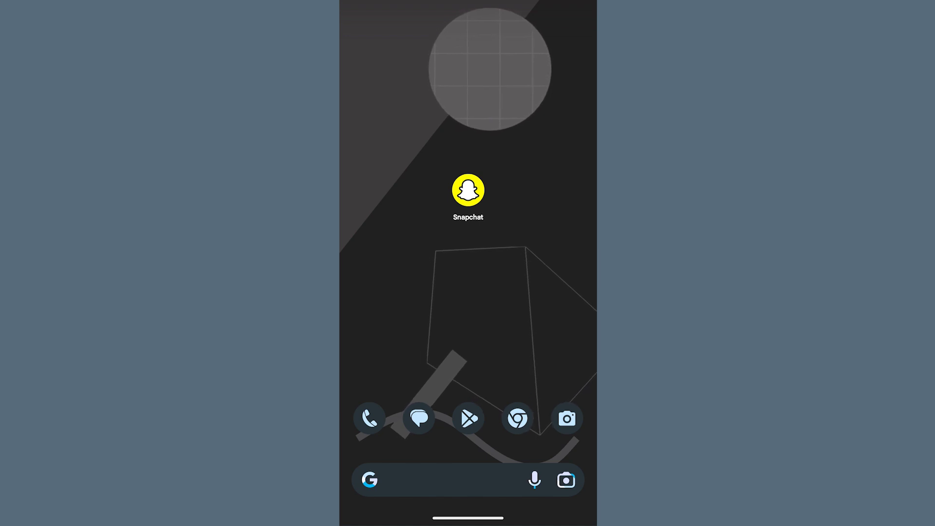
Open Snapchat+ from your Bitmoji profile and swipe its feature cards back to Custom App Icons
click(475, 188)
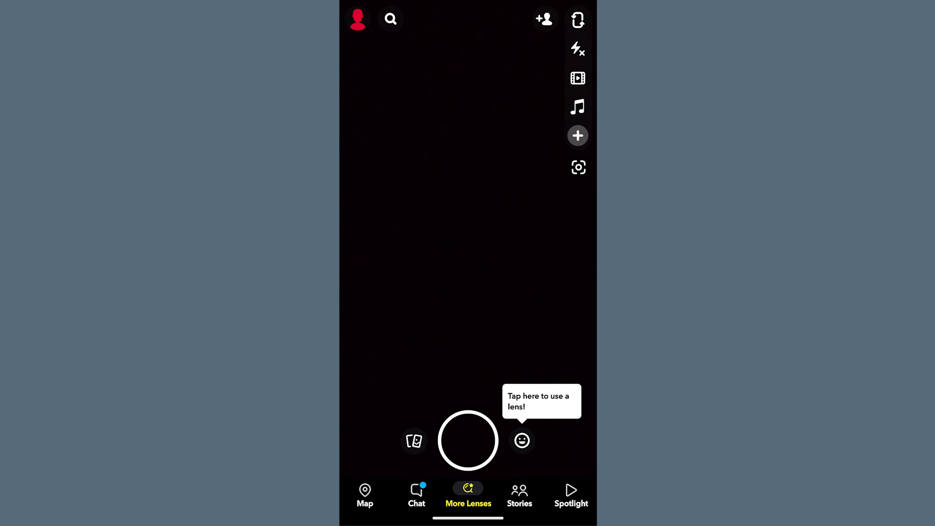
click(357, 19)
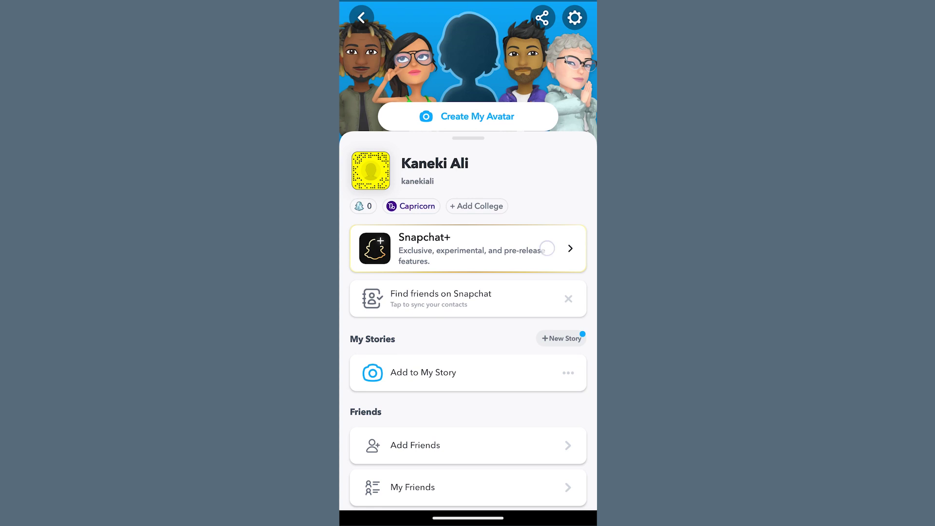
click(547, 248)
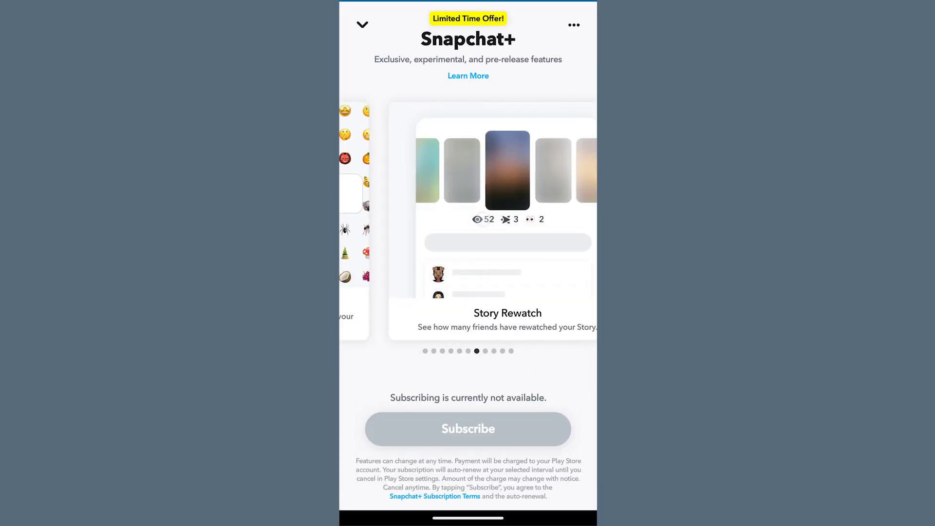
drag(430, 198, 556, 199)
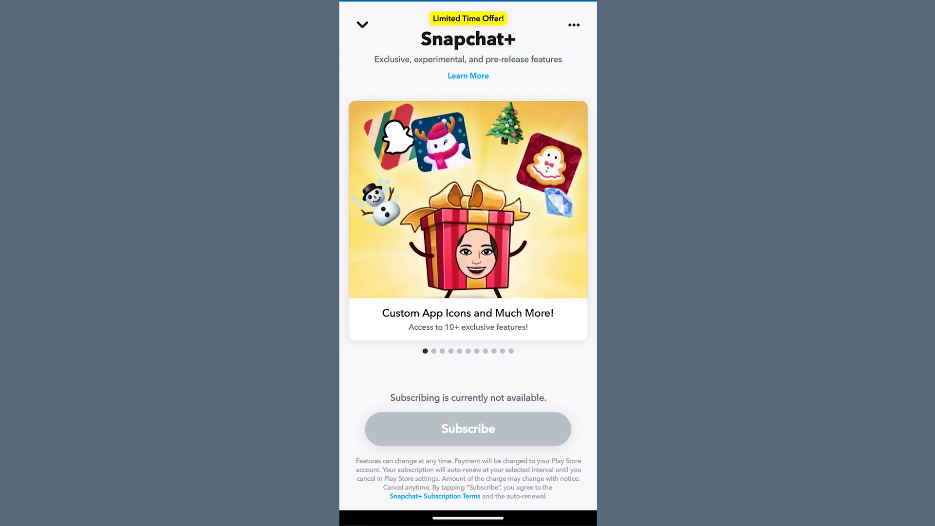
click(468, 76)
Read the 'What is Snapchat+?' article's features list, Ghost Trails to Gift Snapchat+, then swipe back
click(468, 76)
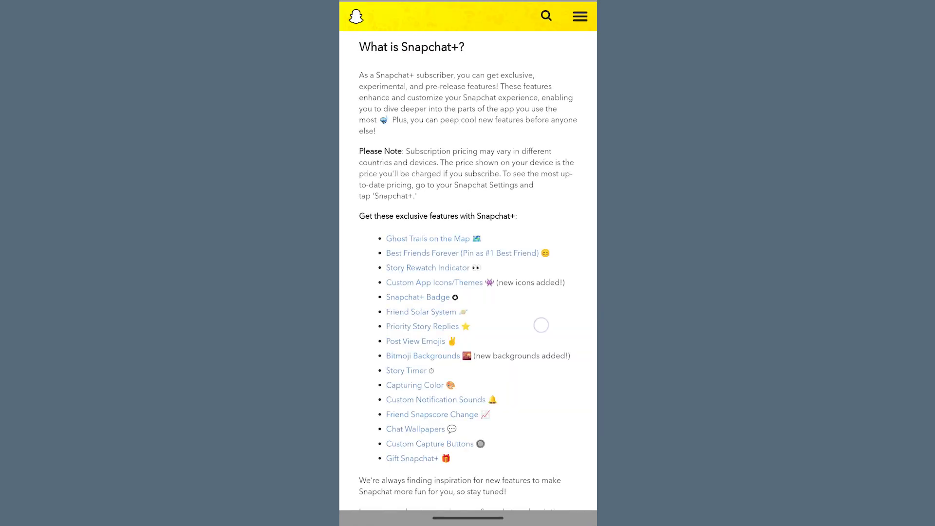
scroll(540, 325, down, 3)
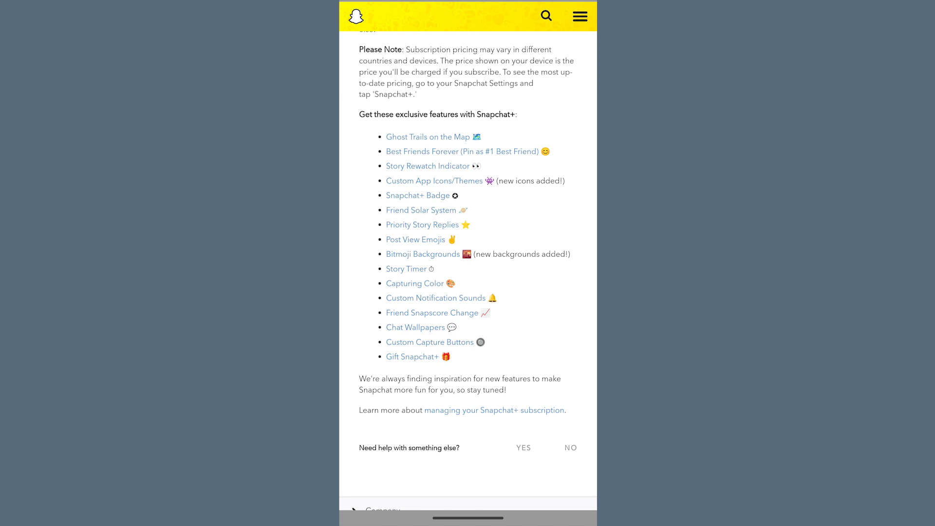
click(516, 152)
drag(517, 152, 516, 174)
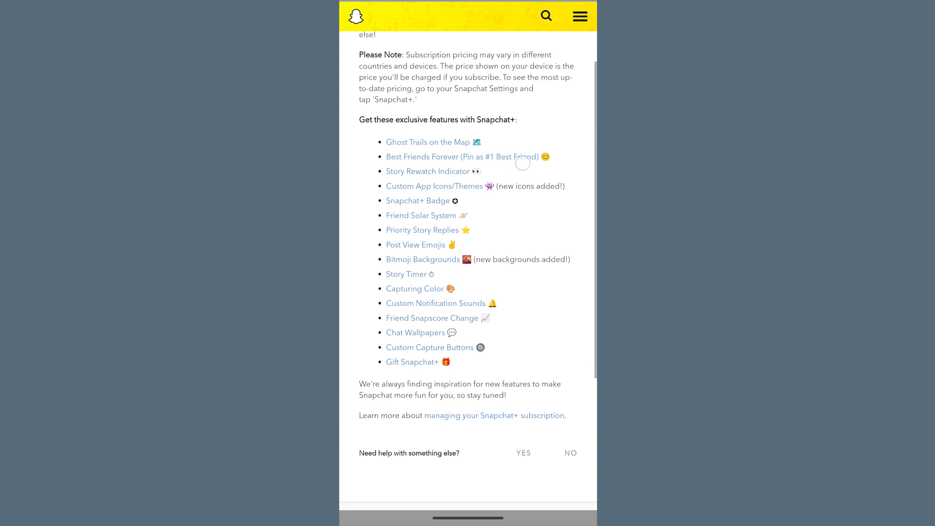
drag(595, 183, 541, 182)
Swipe the Snapchat+ carousel past Story Rewatch to the final Ghost Trails card, then reopen the help article
drag(540, 219, 409, 219)
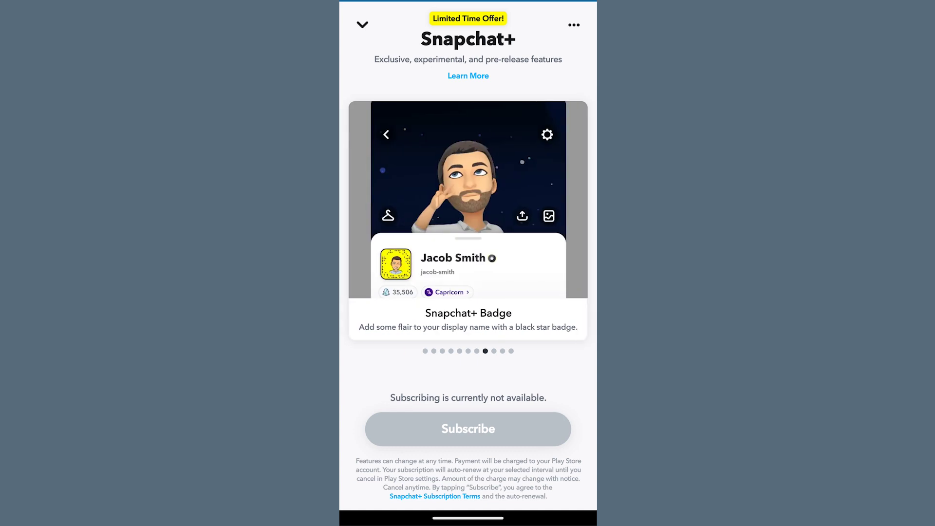
drag(595, 174, 460, 175)
drag(540, 219, 409, 220)
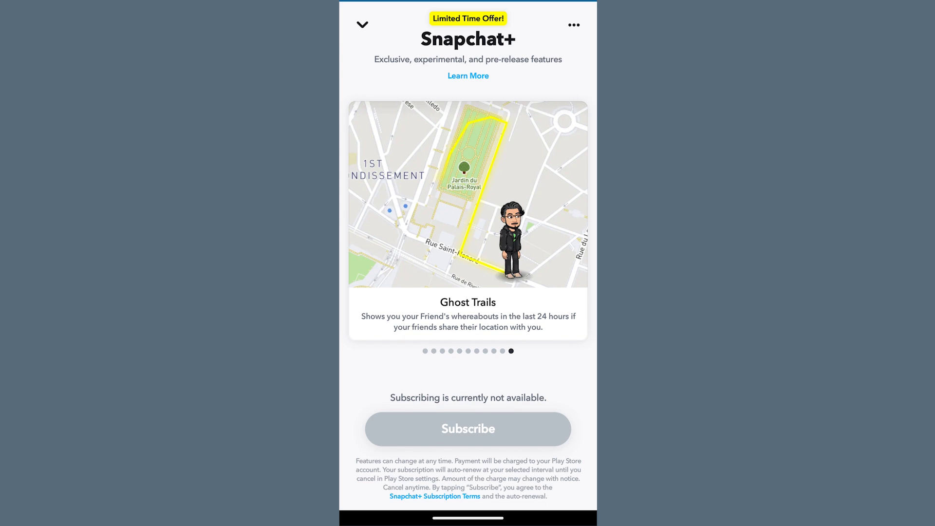
click(497, 197)
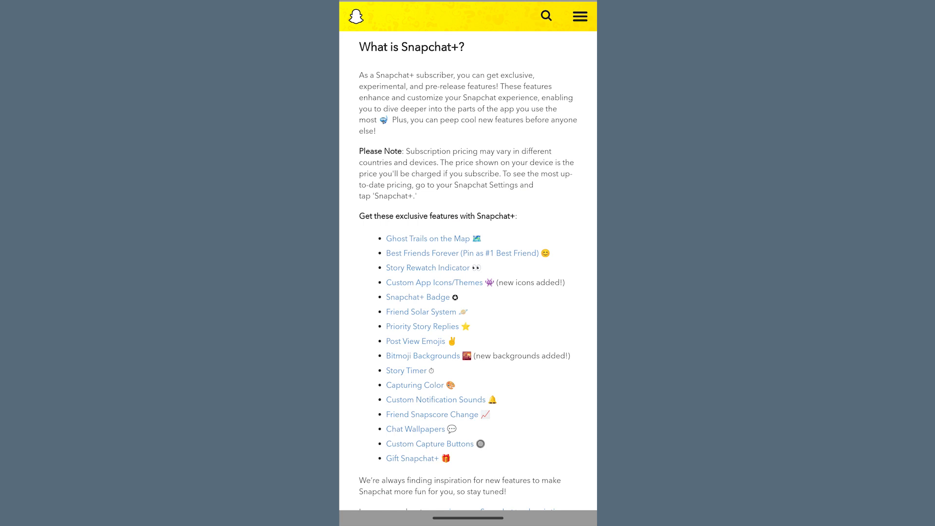
scroll(467, 264, down, 2)
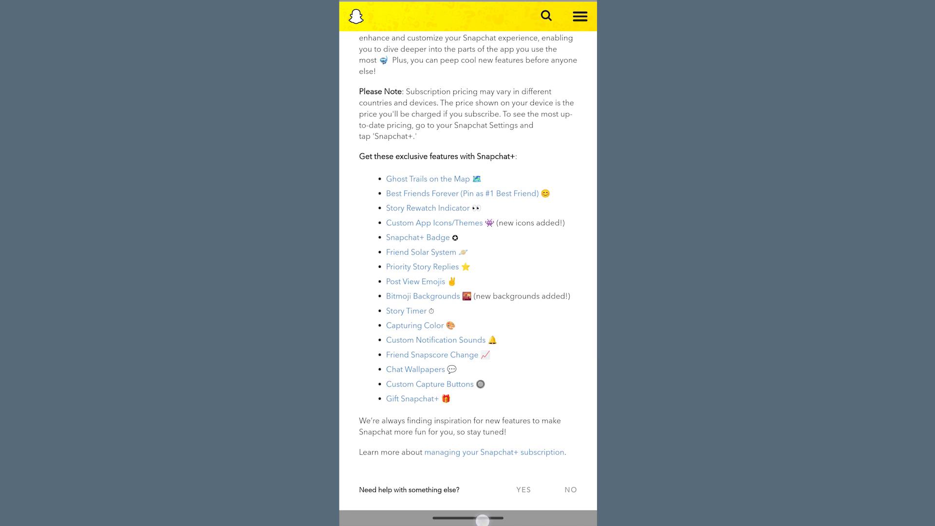
drag(483, 520, 482, 329)
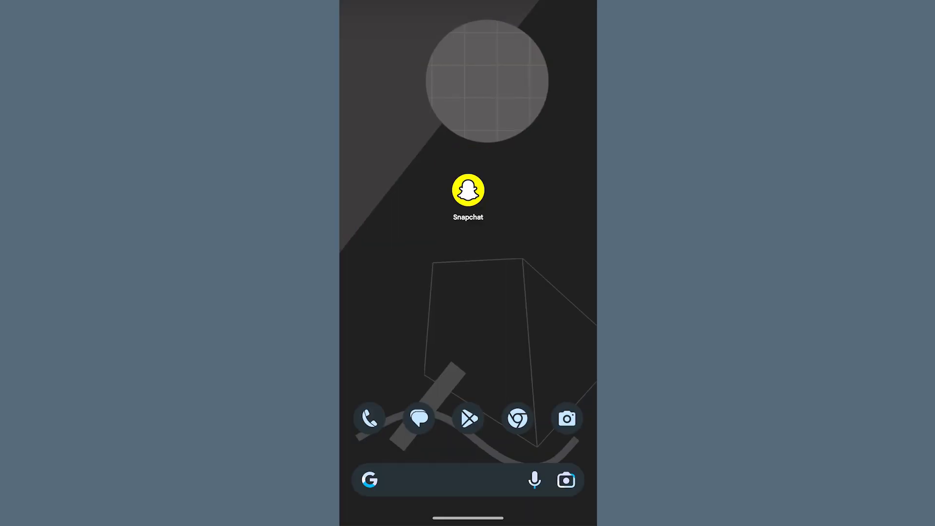
click(466, 193)
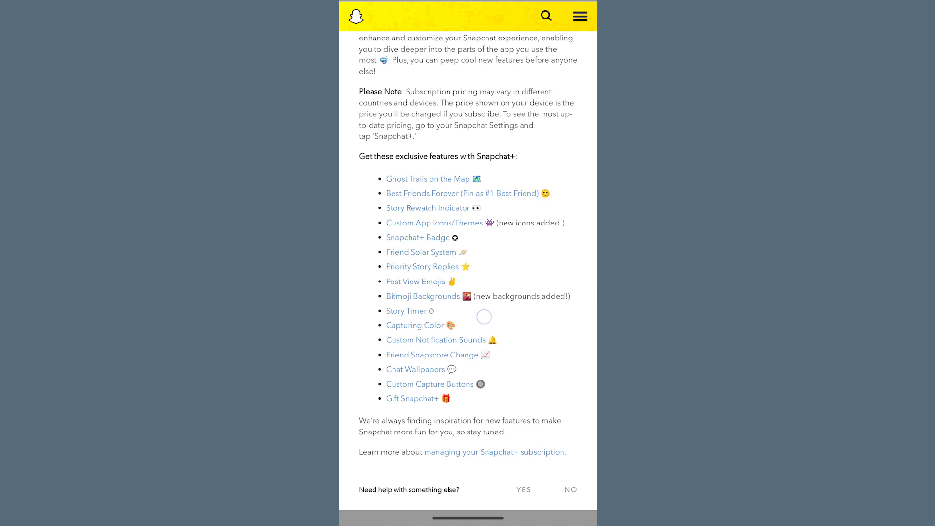
scroll(483, 316, down, 2)
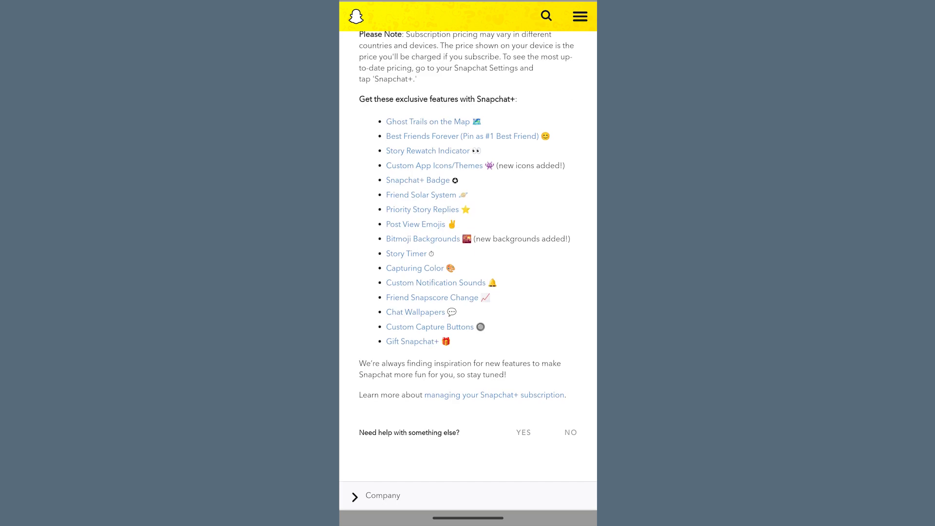
click(478, 166)
scroll(478, 166, up, 3)
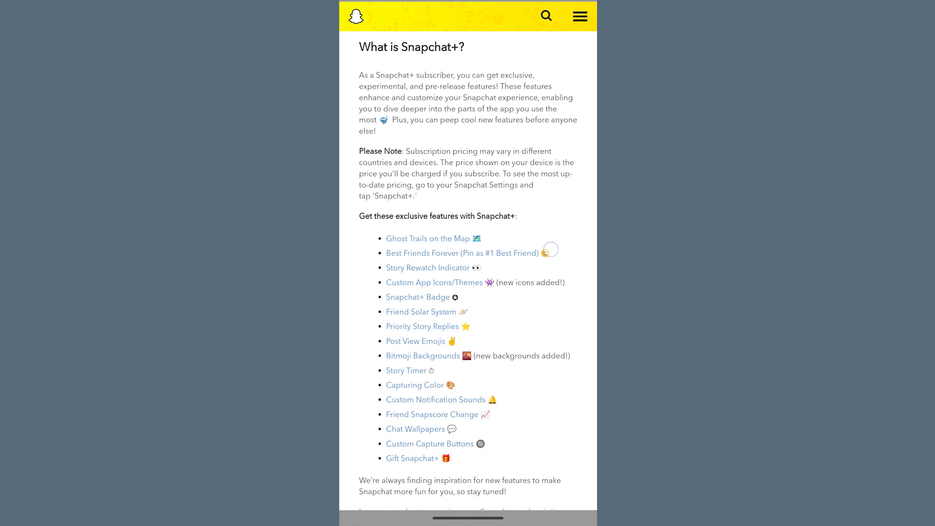
scroll(550, 250, down, 1)
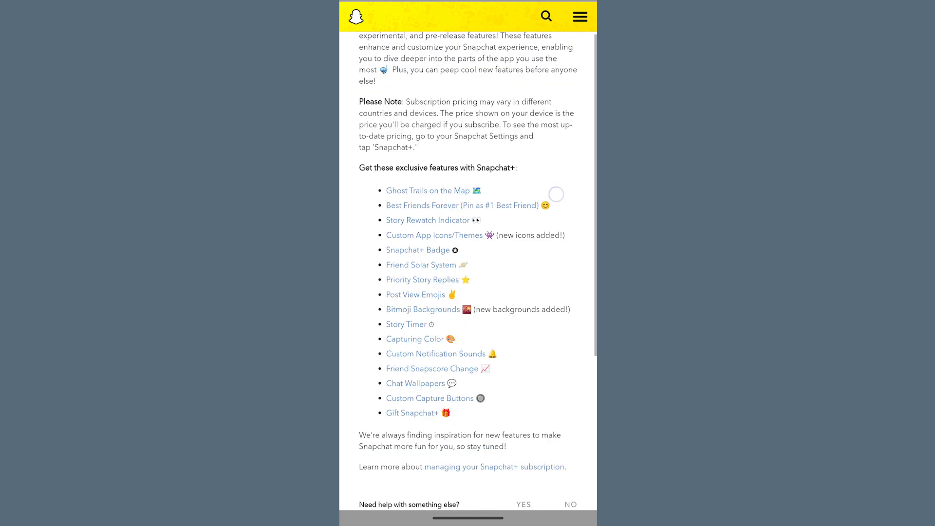